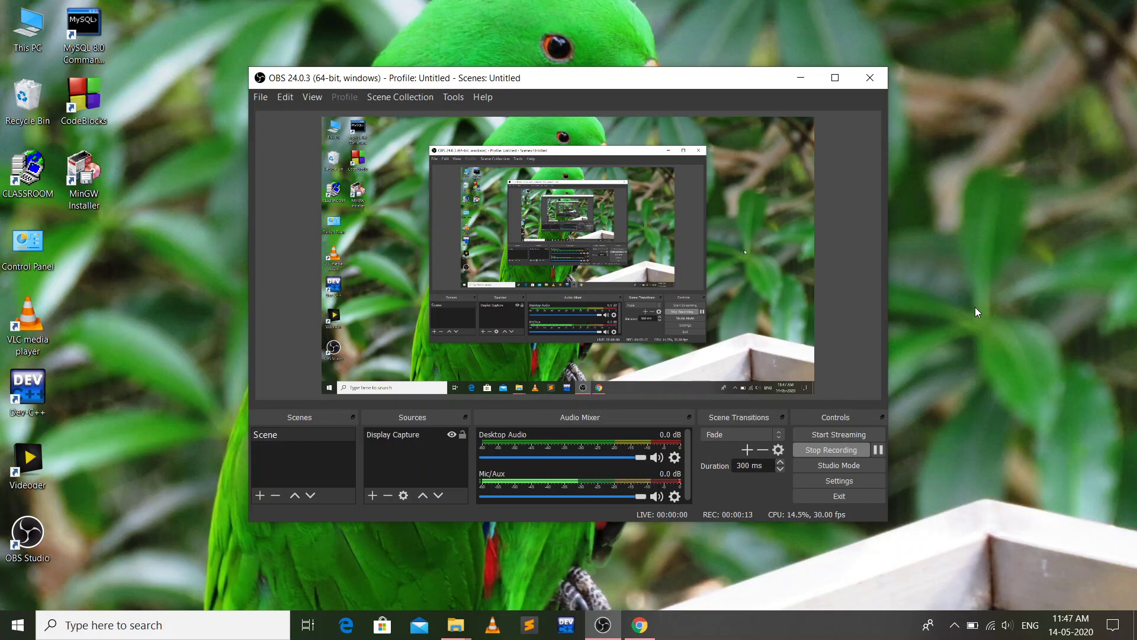
- Google 'mingW' in a new Chrome tab and start the MinGW download from SourceForge
click(652, 629)
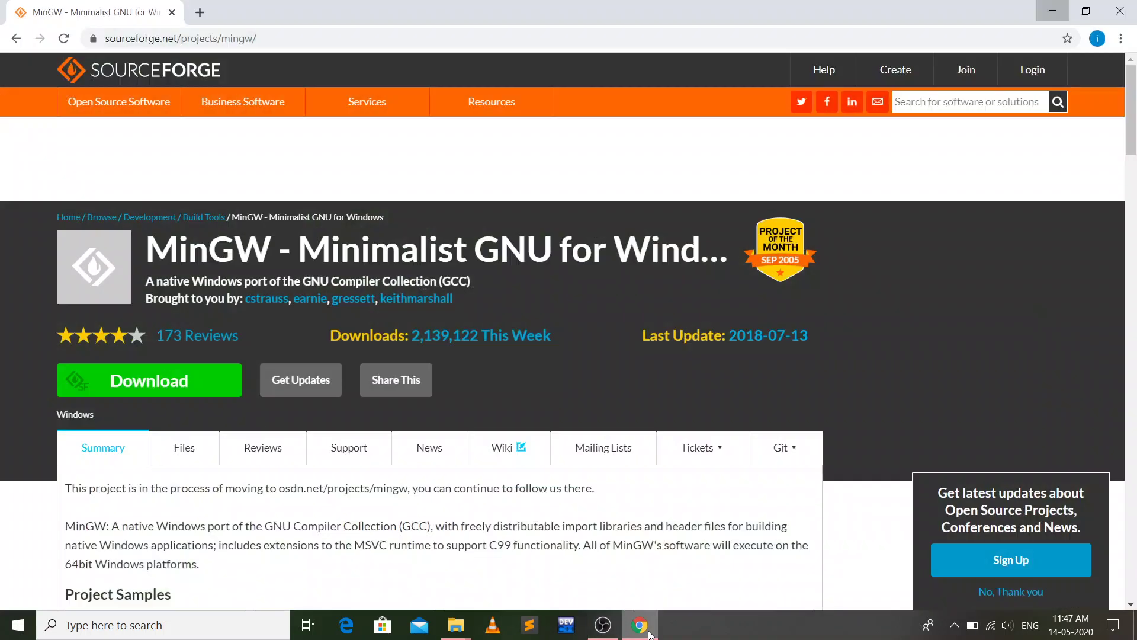
click(200, 12)
text(ming)
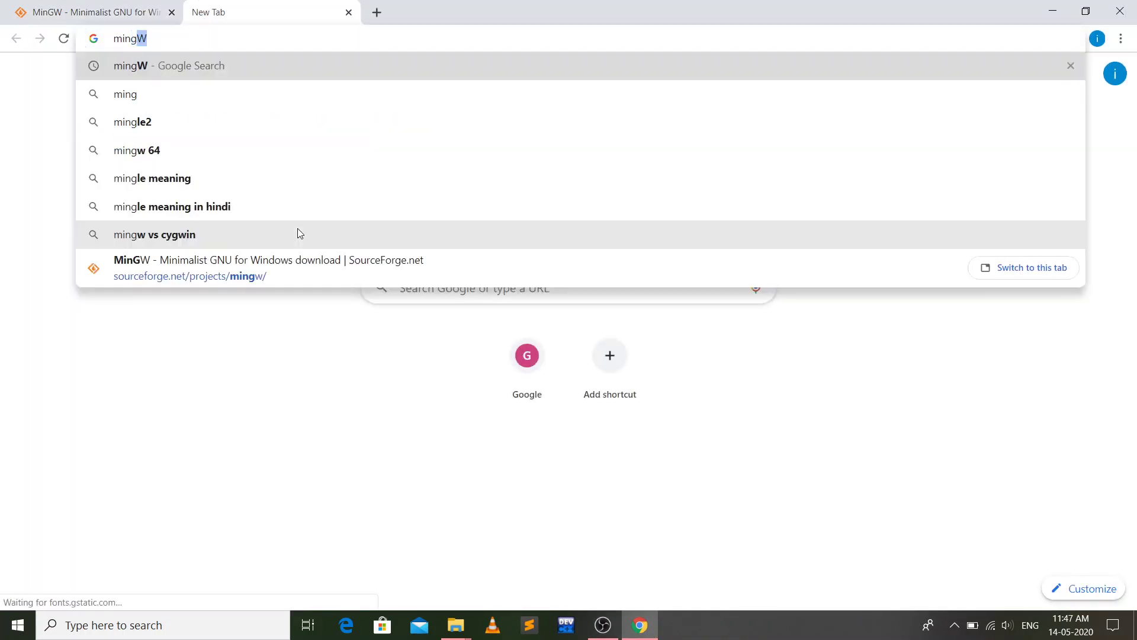
key(Return)
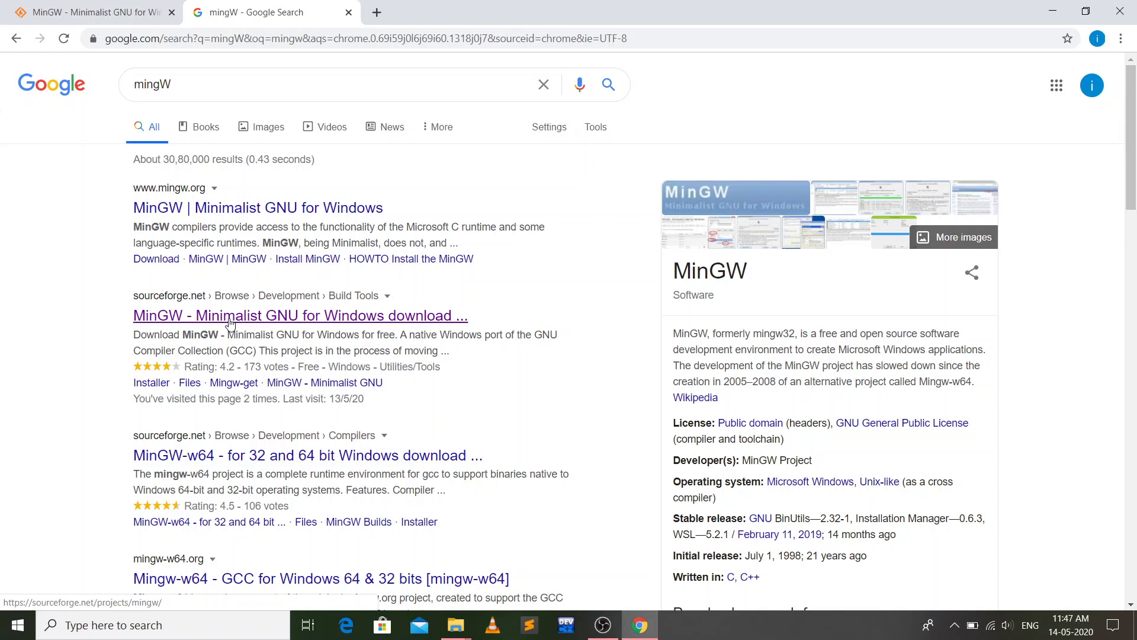
click(229, 323)
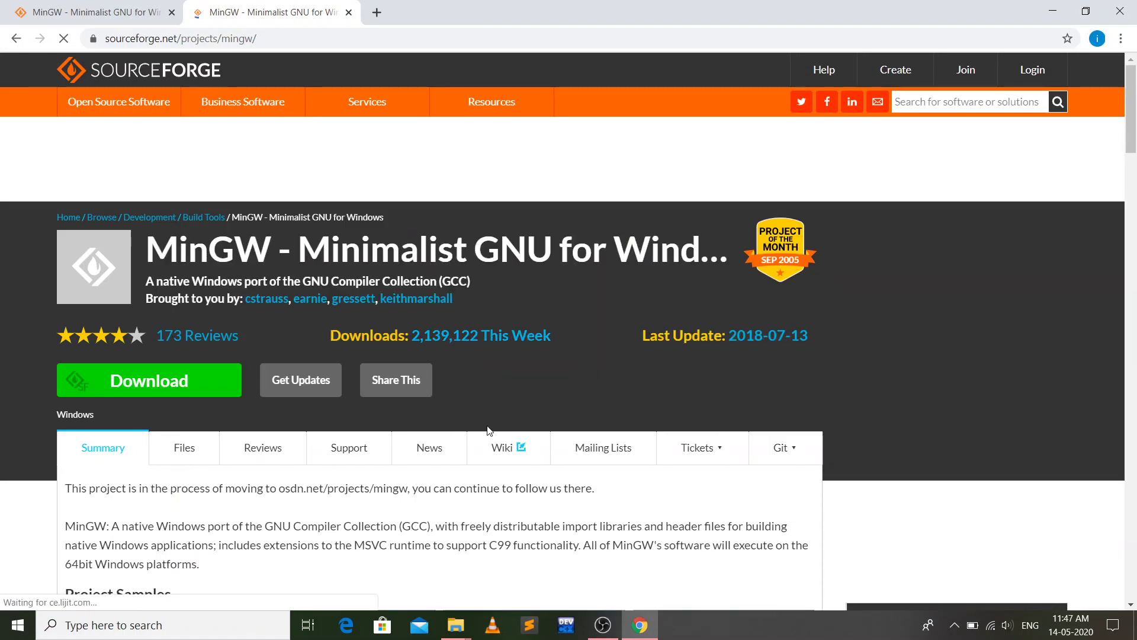
click(90, 395)
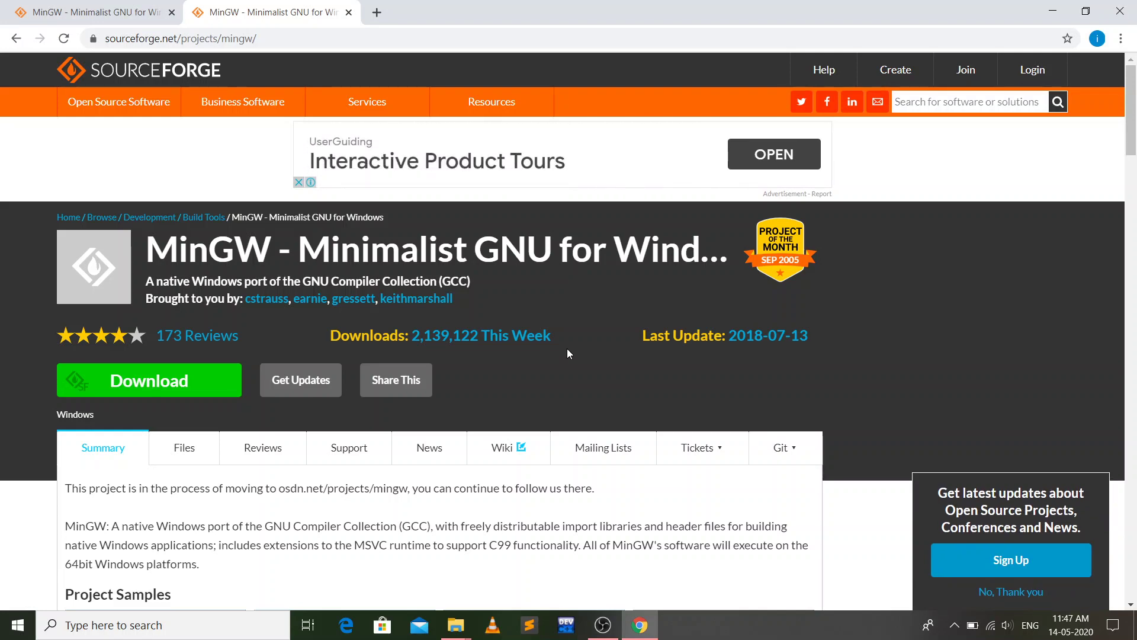
- Clear the desktop, launch MinGW Installation Manager and show the Basic Setup packages
click(1052, 11)
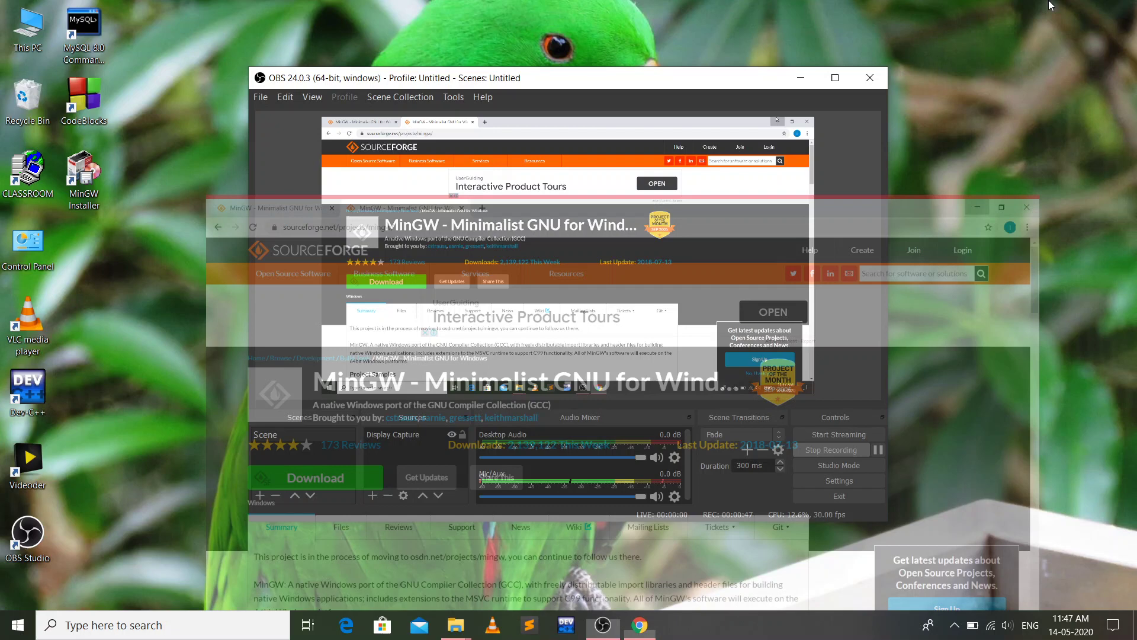
click(802, 78)
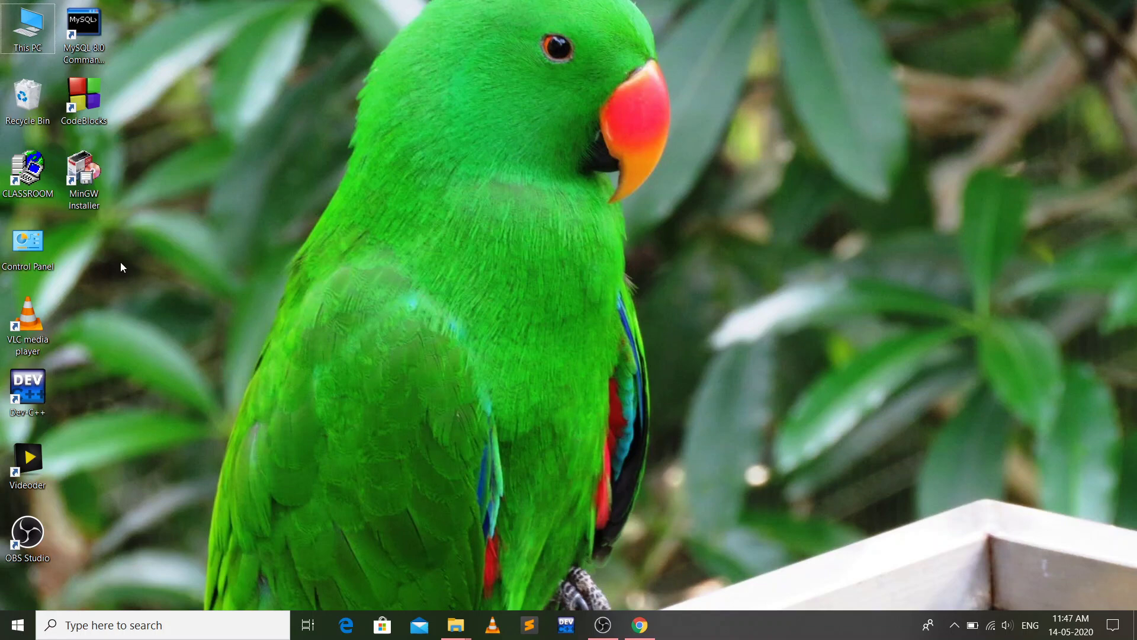
double_click(73, 171)
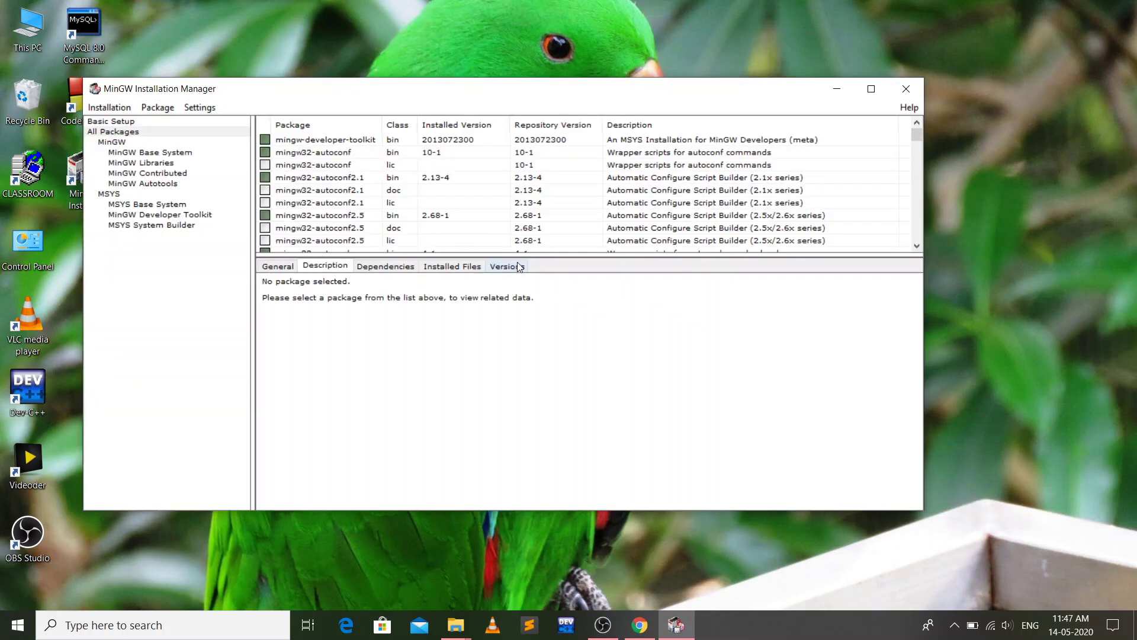
click(107, 122)
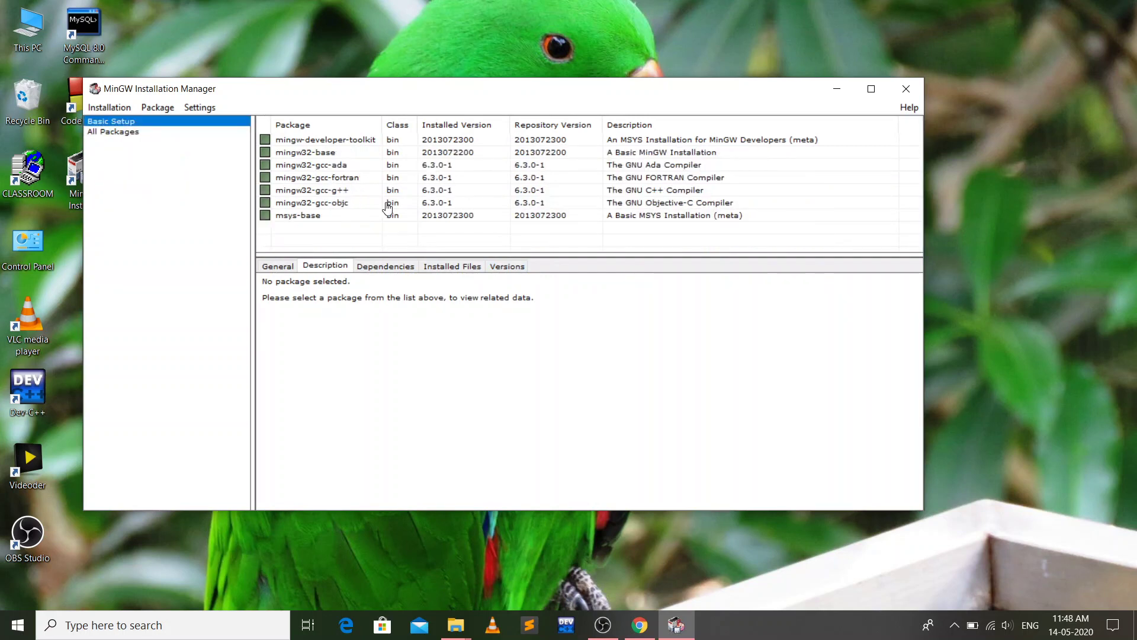
- Inspect mingw-developer-toolkit and the Installation menu without changes, then close the manager
click(285, 142)
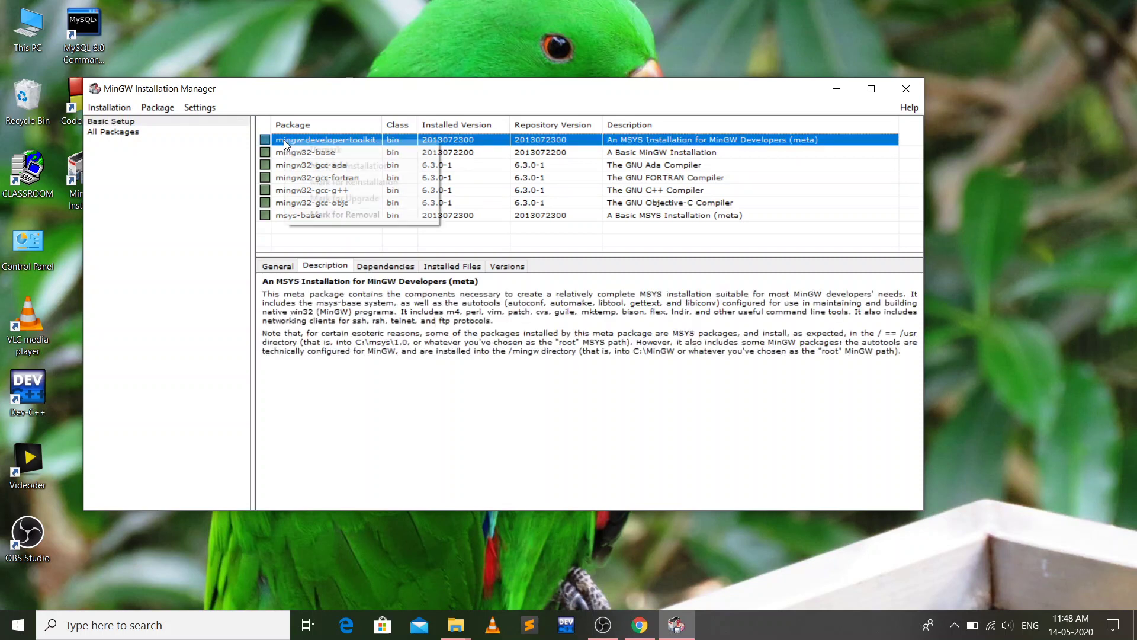
right_click(284, 140)
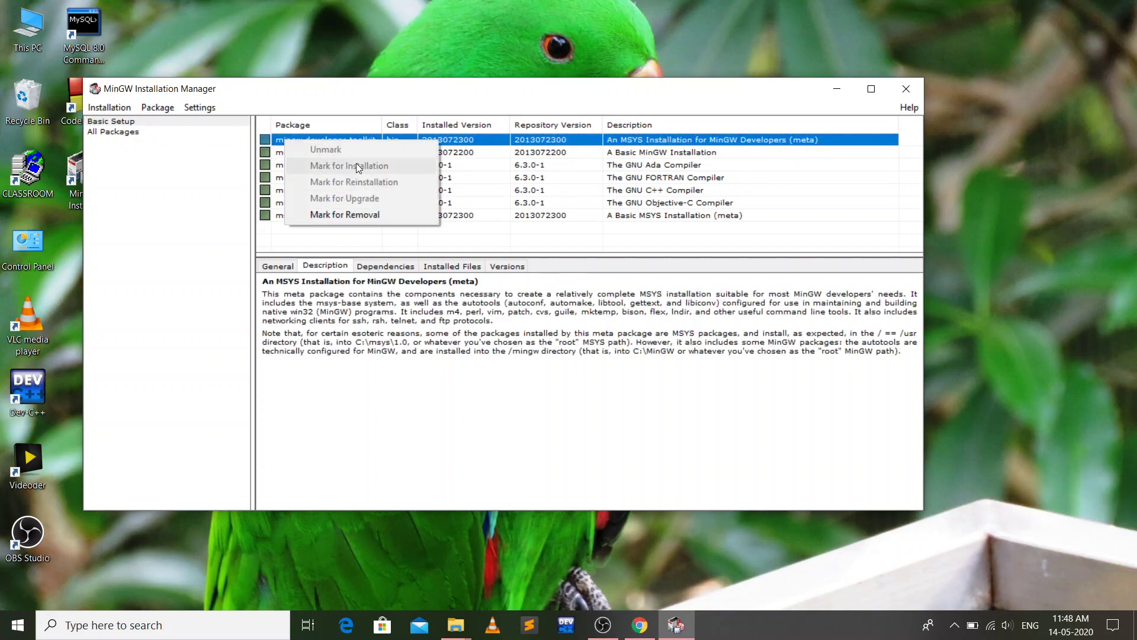
click(368, 242)
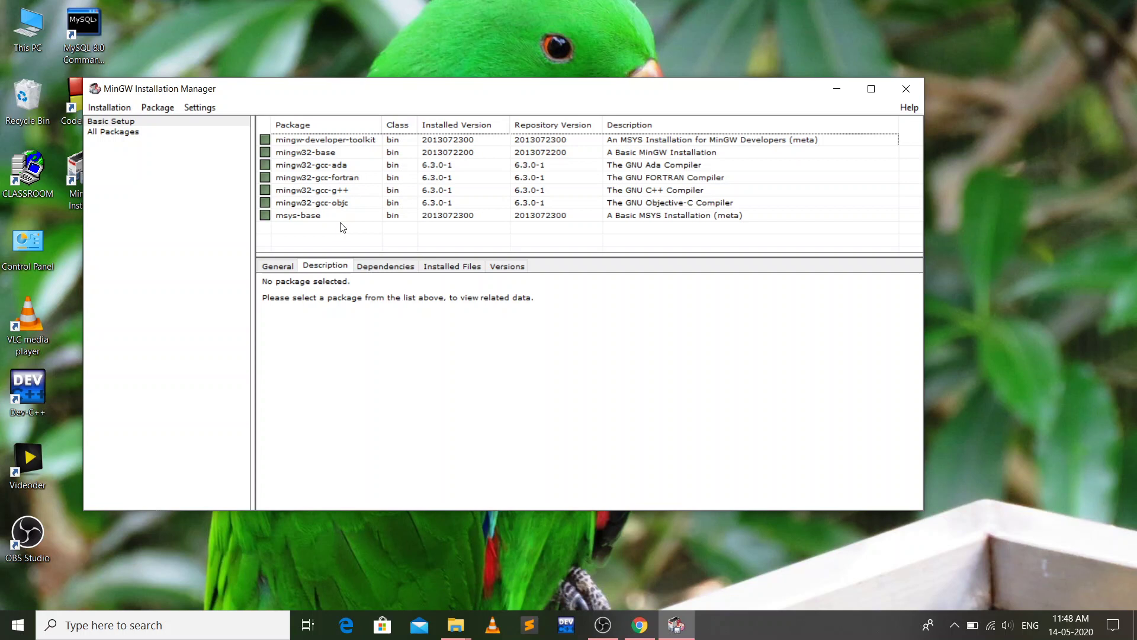
click(114, 111)
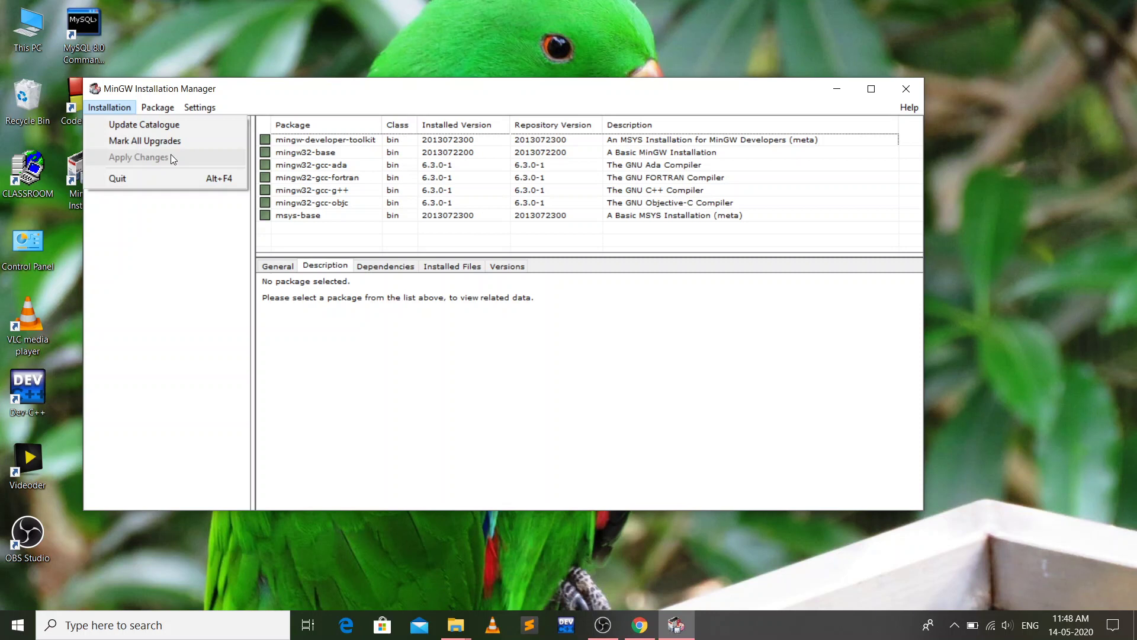
click(198, 252)
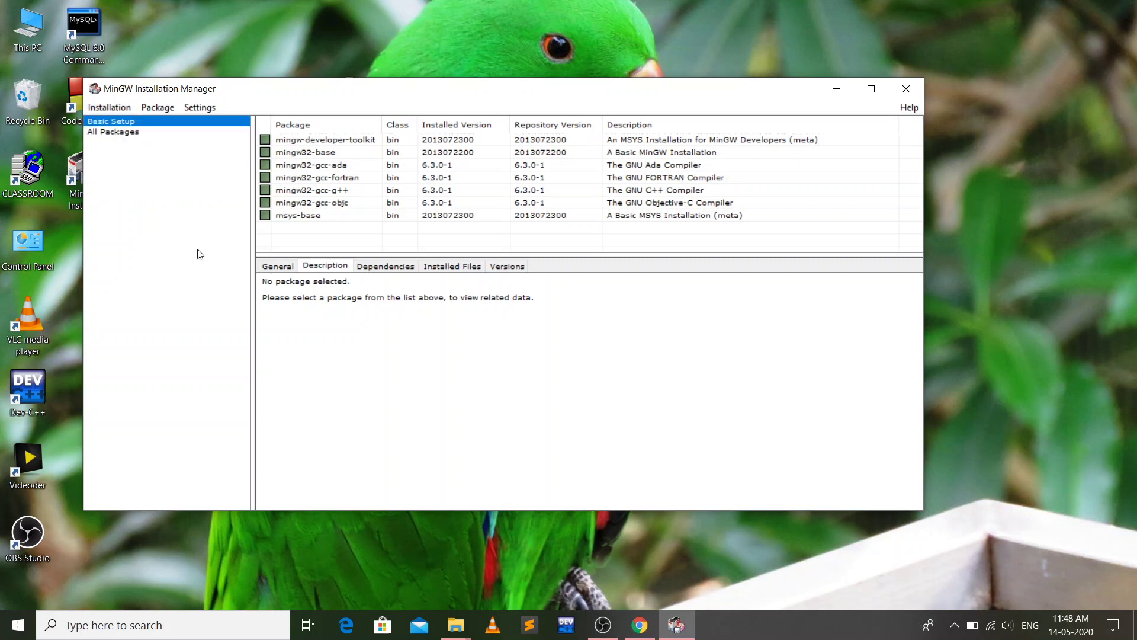
click(906, 90)
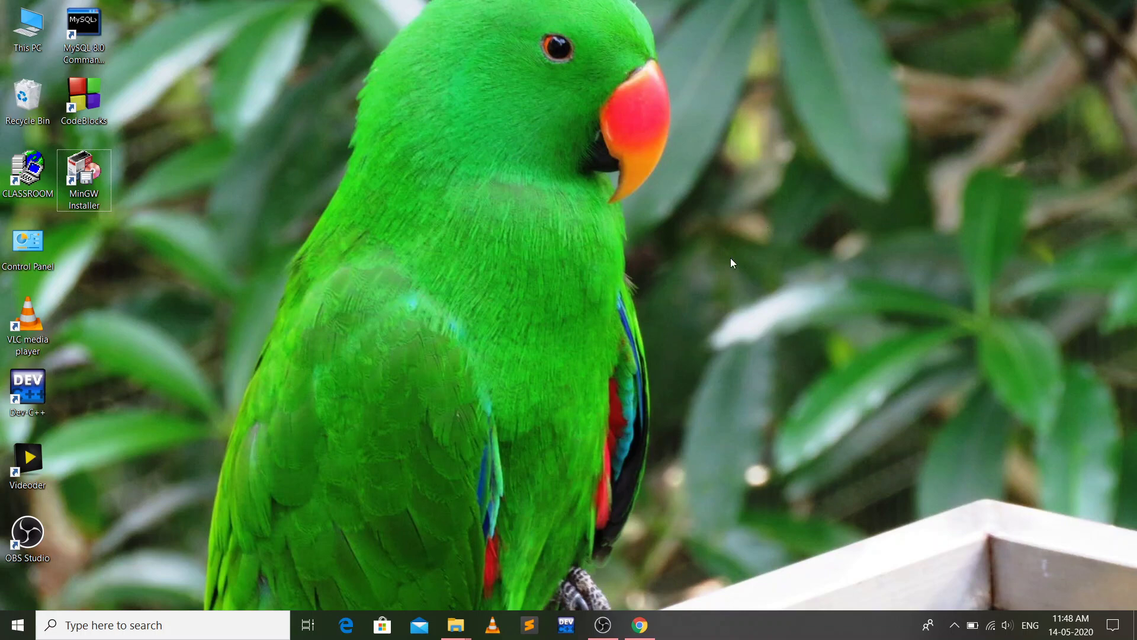
- Browse from This PC through Local Disk (C:) to MinGW\bin, view its full path, then close the window
mouse_move(456, 625)
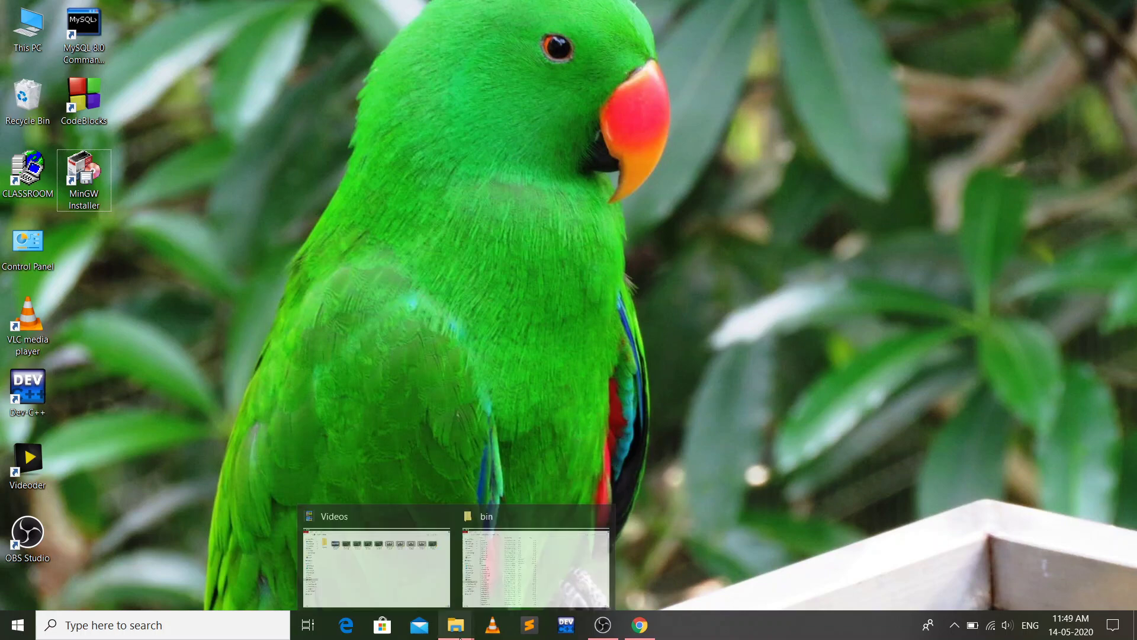
click(496, 587)
key(alt+Up)
key(alt+Up)
key(alt+Up)
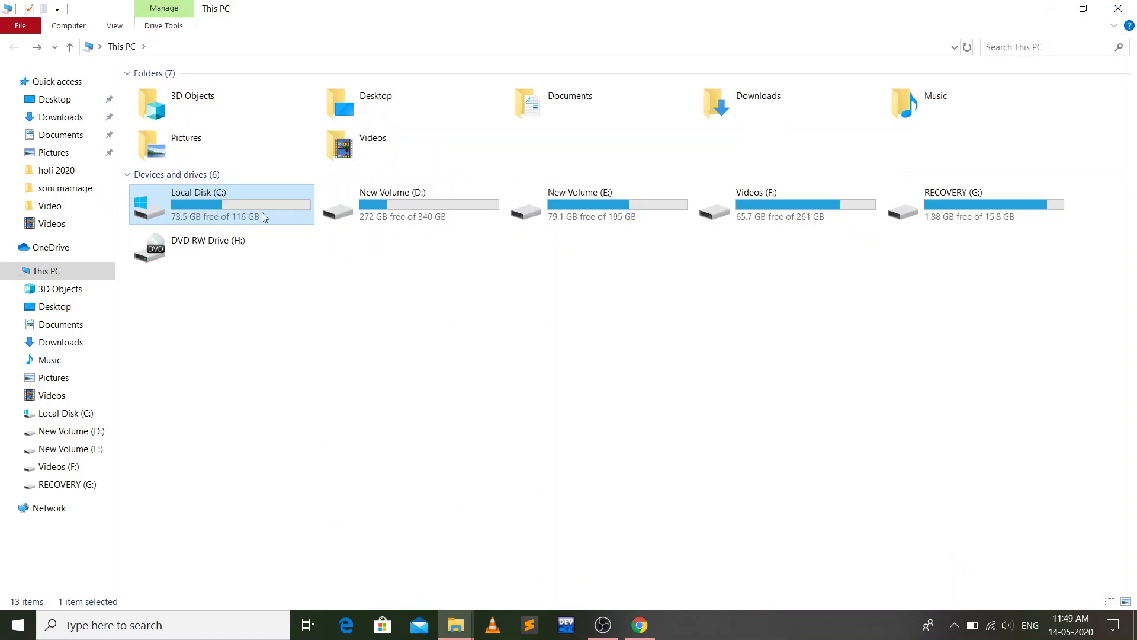
double_click(263, 215)
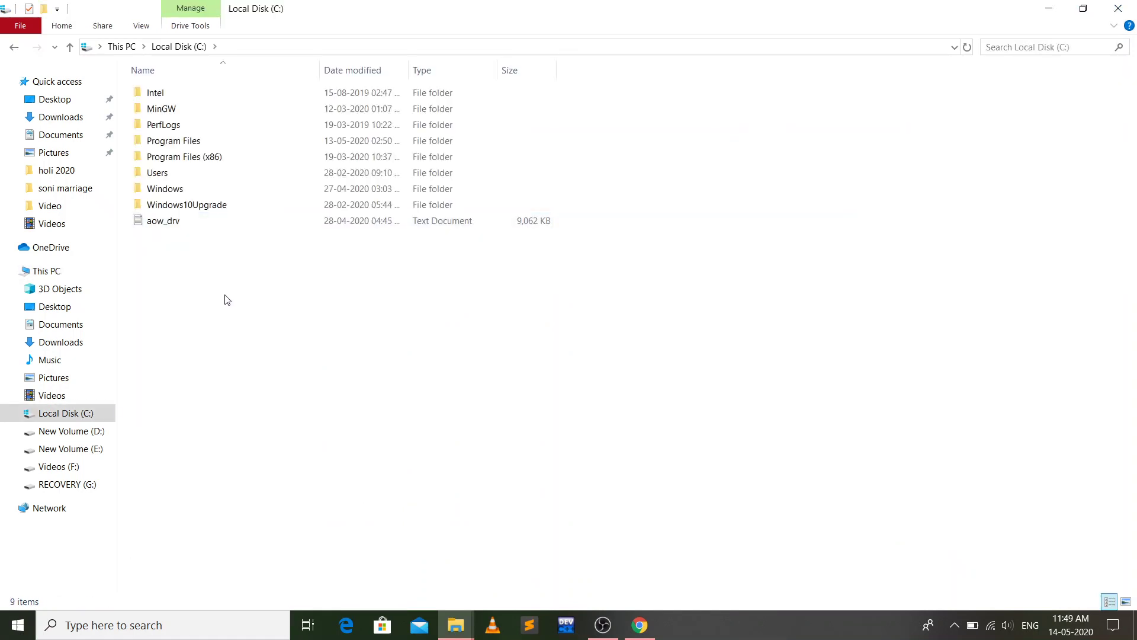
double_click(178, 111)
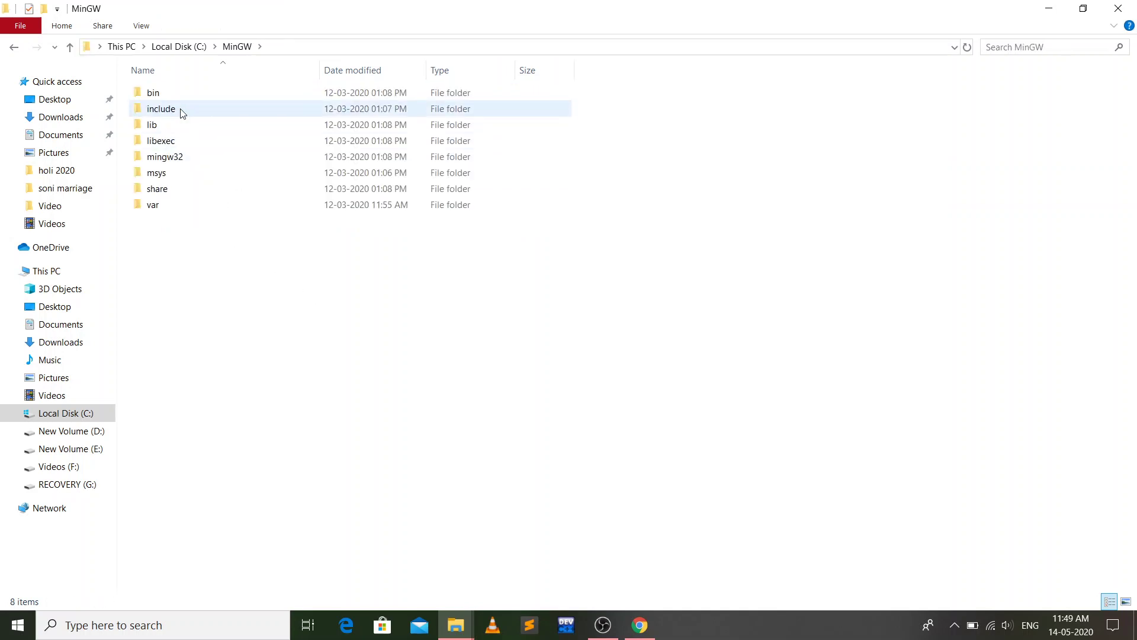
double_click(184, 102)
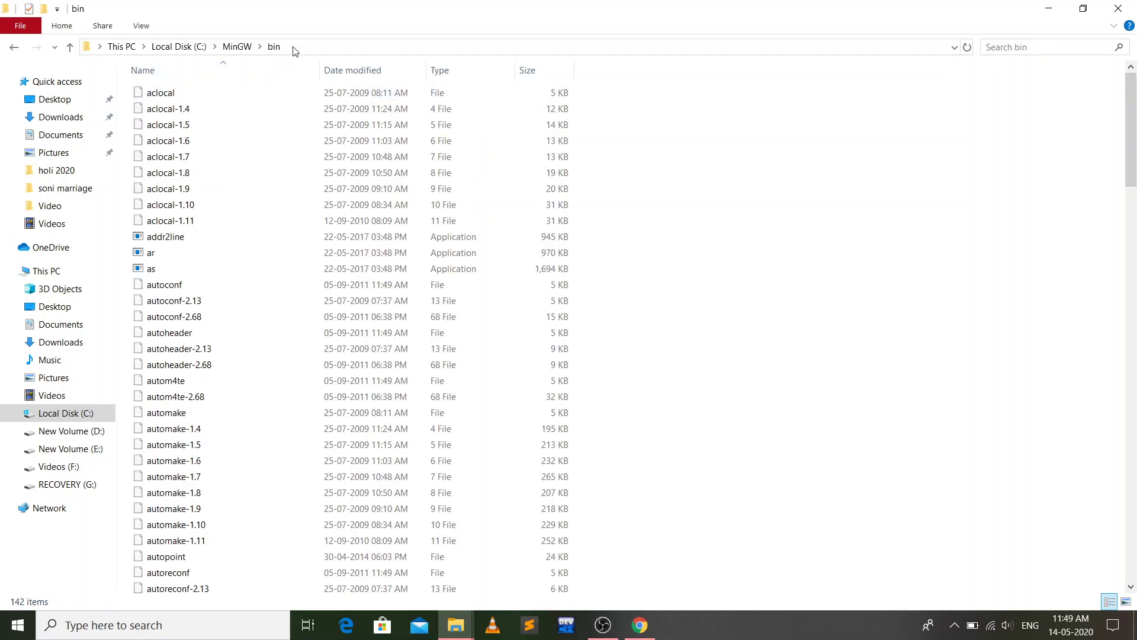
click(390, 47)
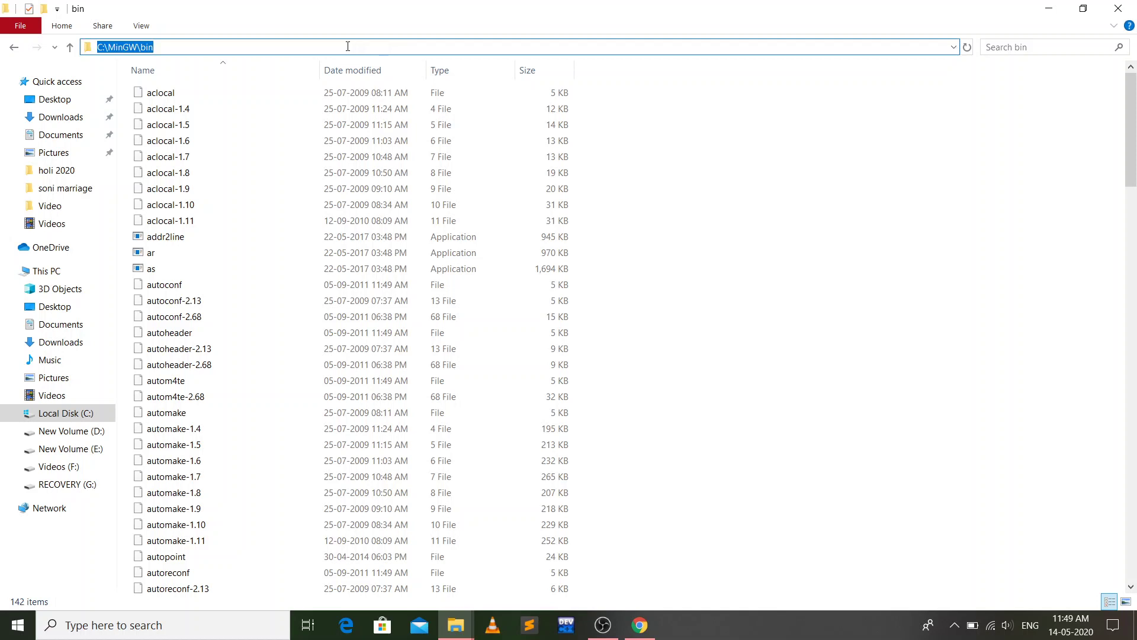
click(801, 256)
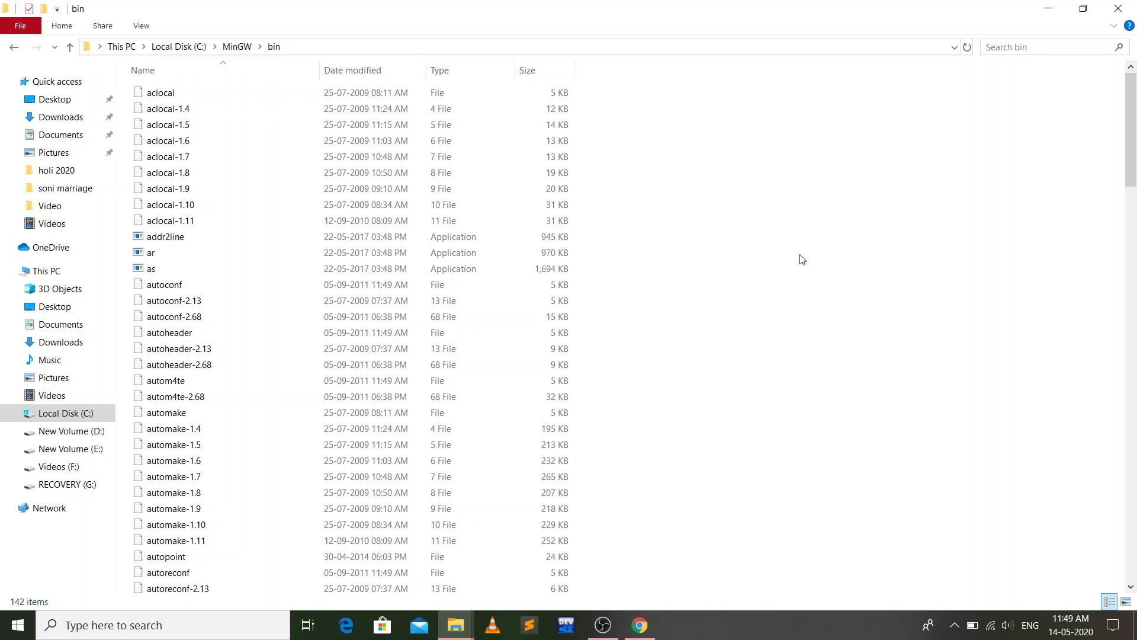
click(1117, 6)
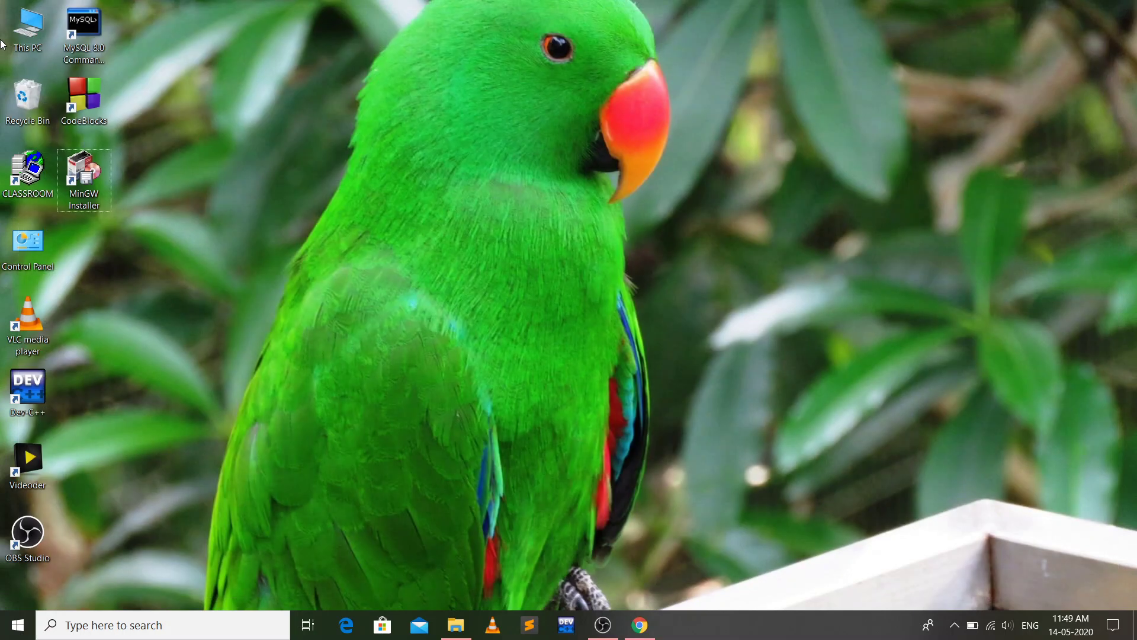
- Open Environment Variables via This PC Properties > Advanced system settings and select the system Path
click(35, 23)
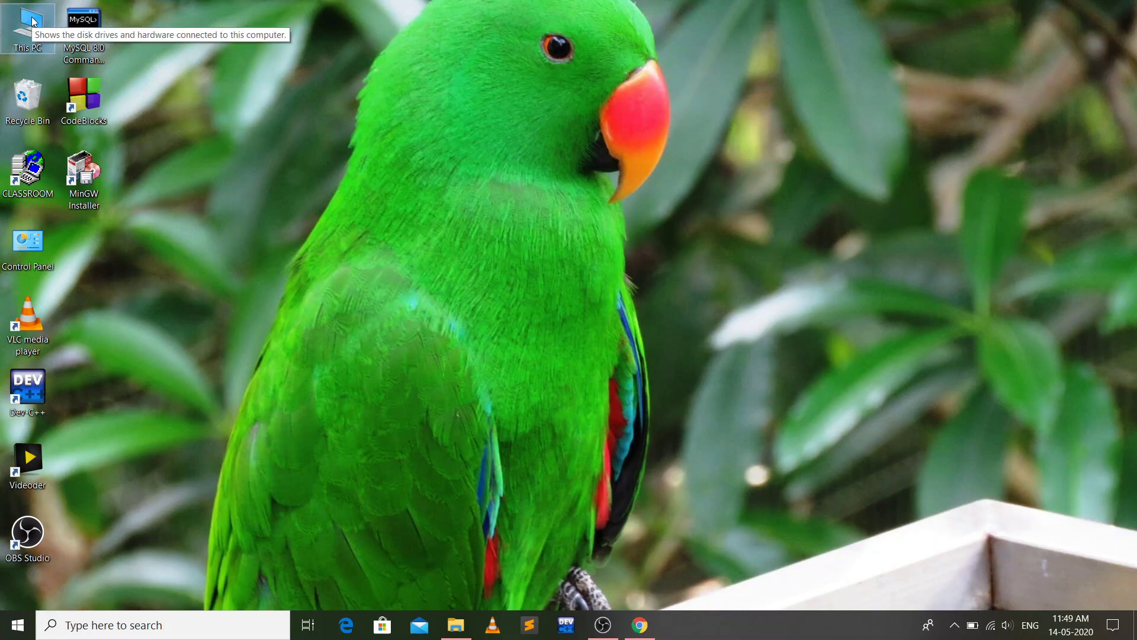
right_click(33, 21)
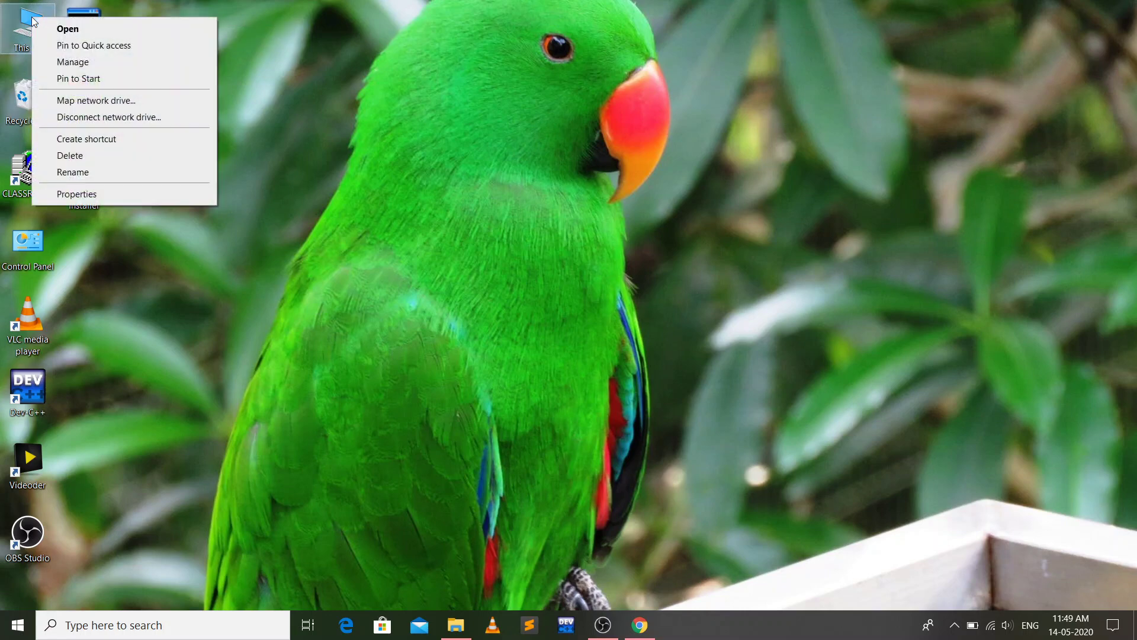
click(76, 194)
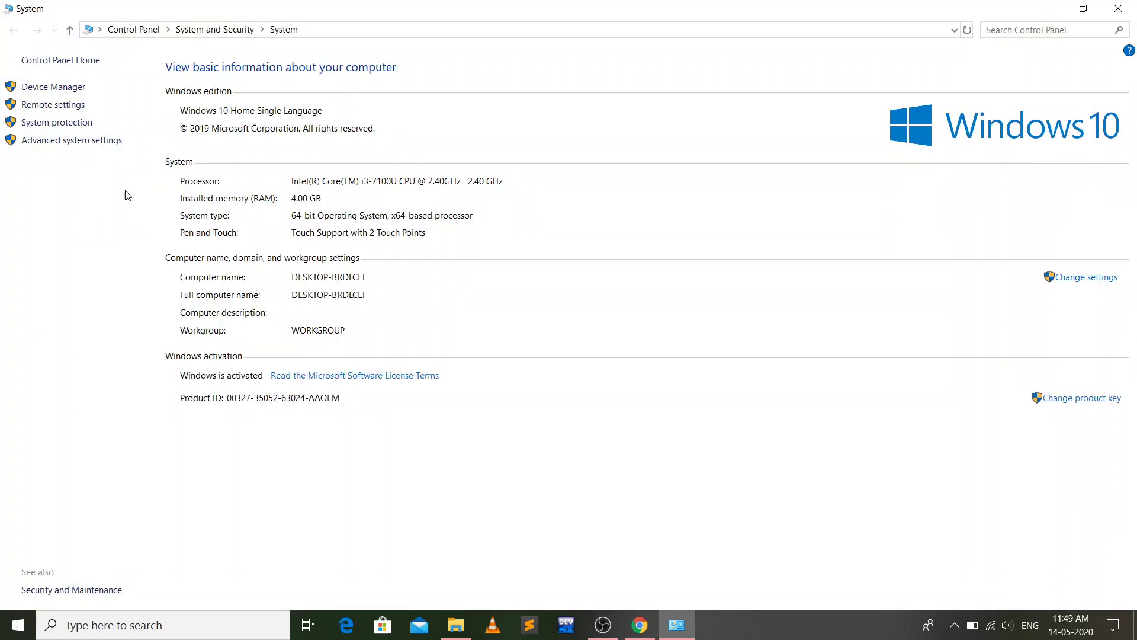
click(66, 142)
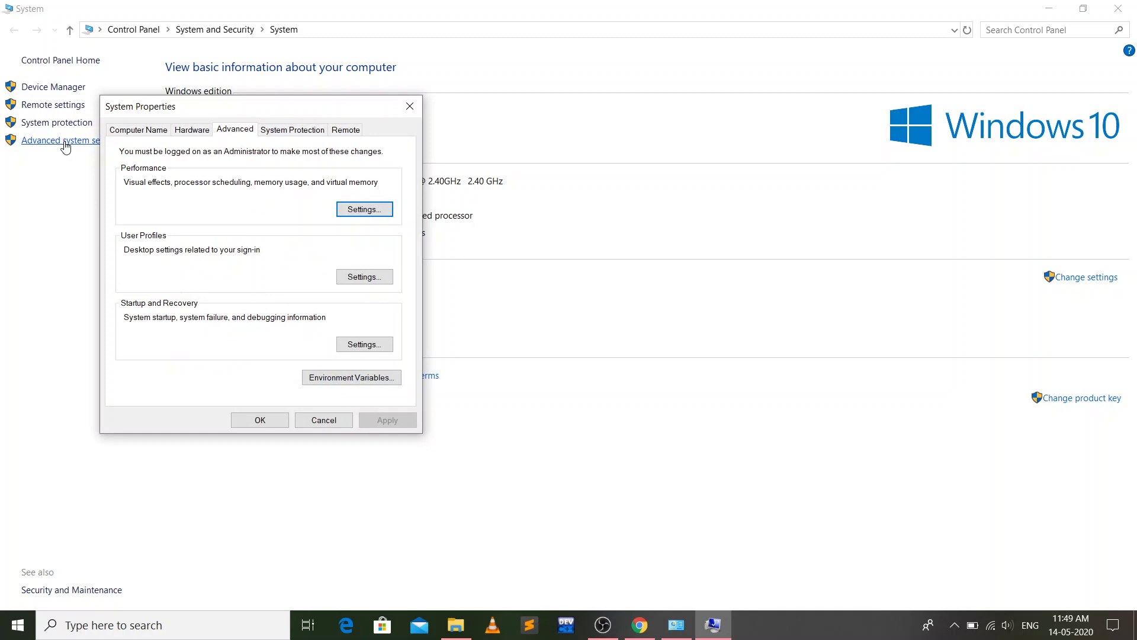
click(333, 379)
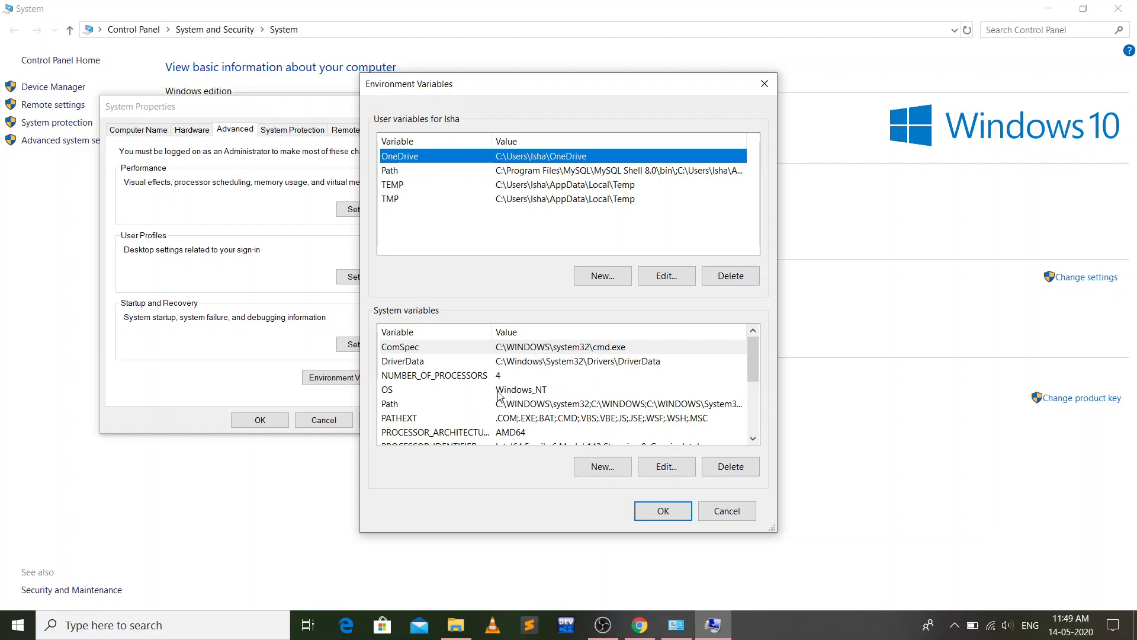
scroll(500, 396, down, 3)
scroll(500, 395, up, 3)
scroll(499, 395, down, 3)
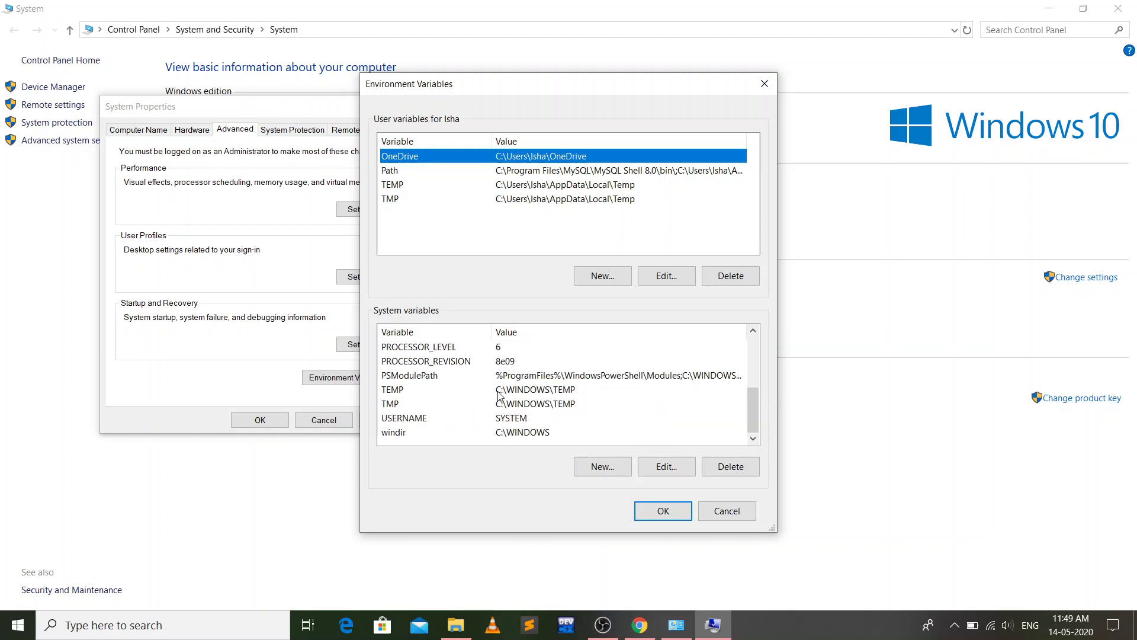
scroll(500, 396, up, 3)
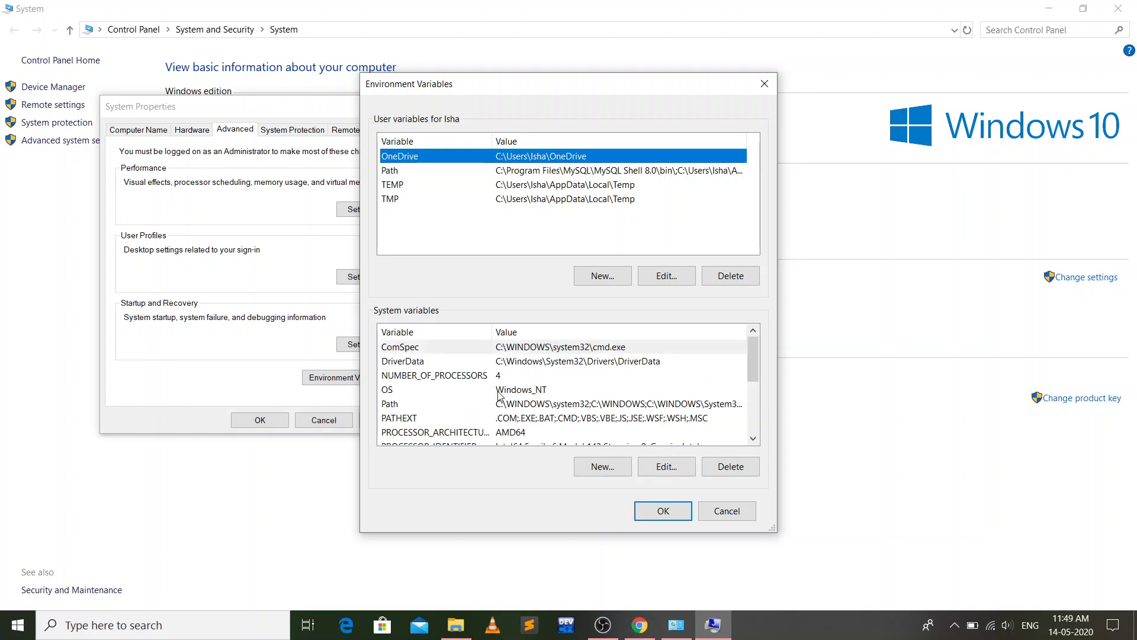
click(395, 408)
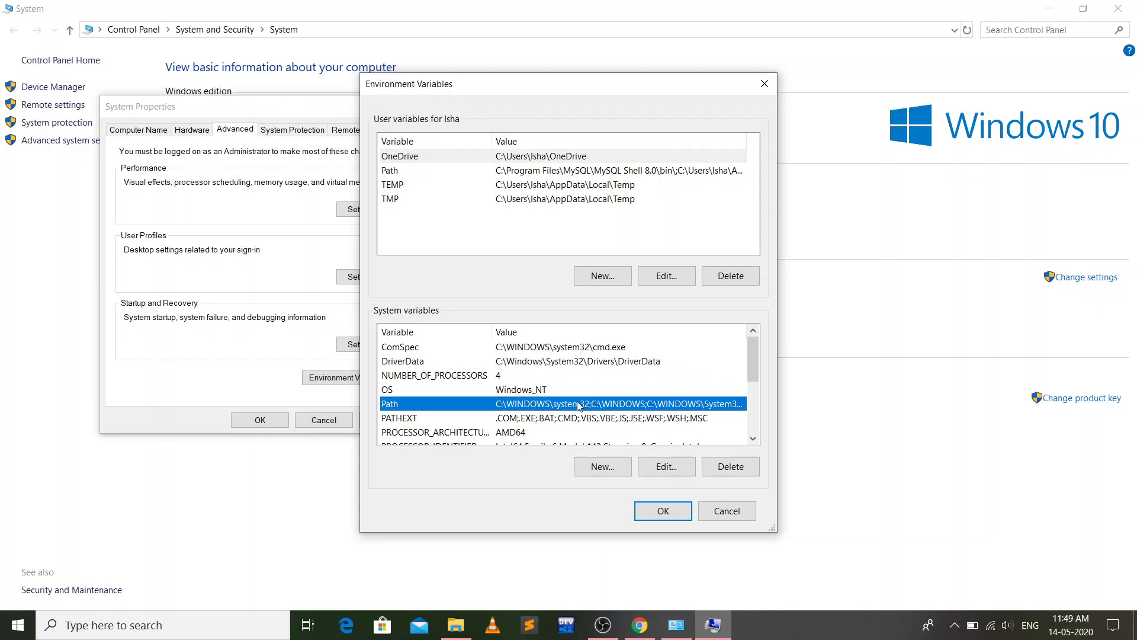
- Verify C:\MinGW\bin is in the system Path, discard the empty new entry, and OK all dialogs
click(661, 470)
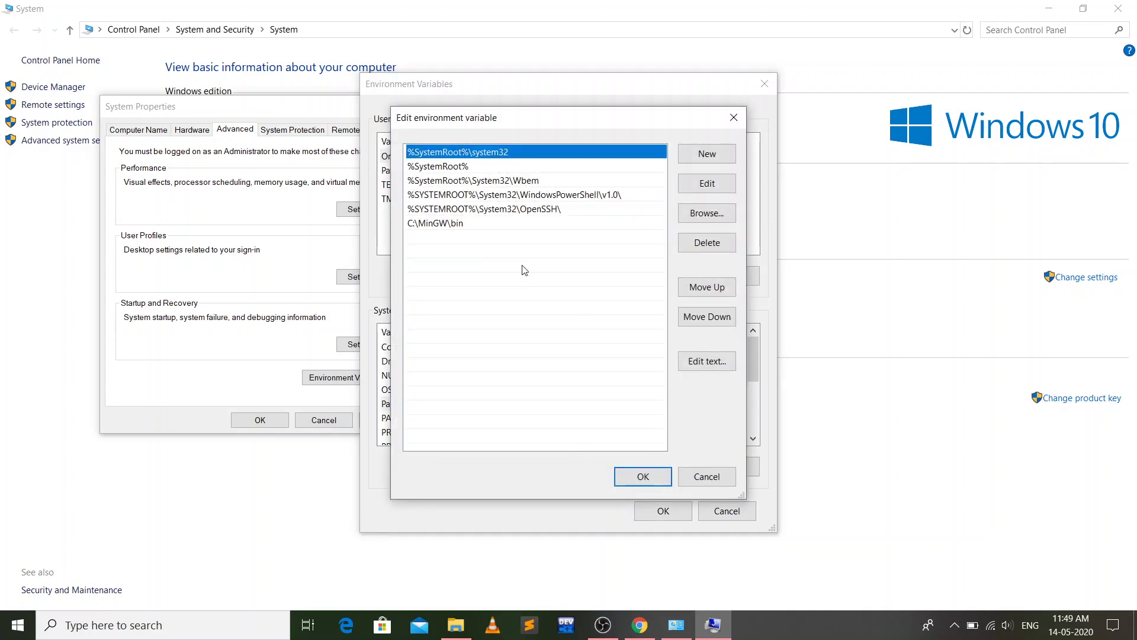
click(706, 155)
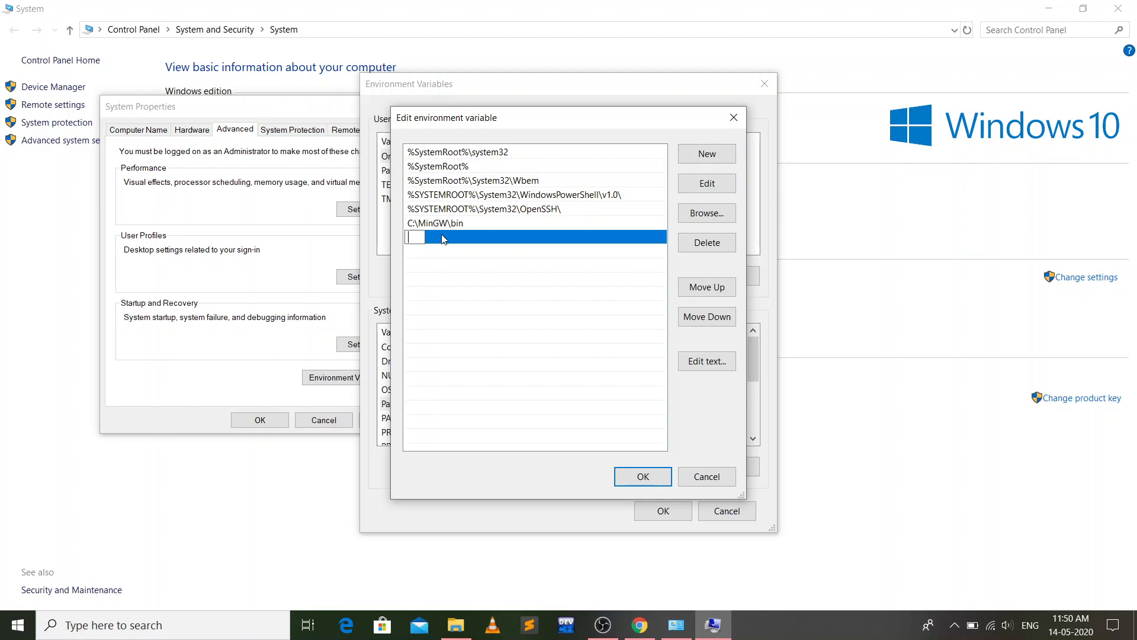
click(467, 268)
click(430, 225)
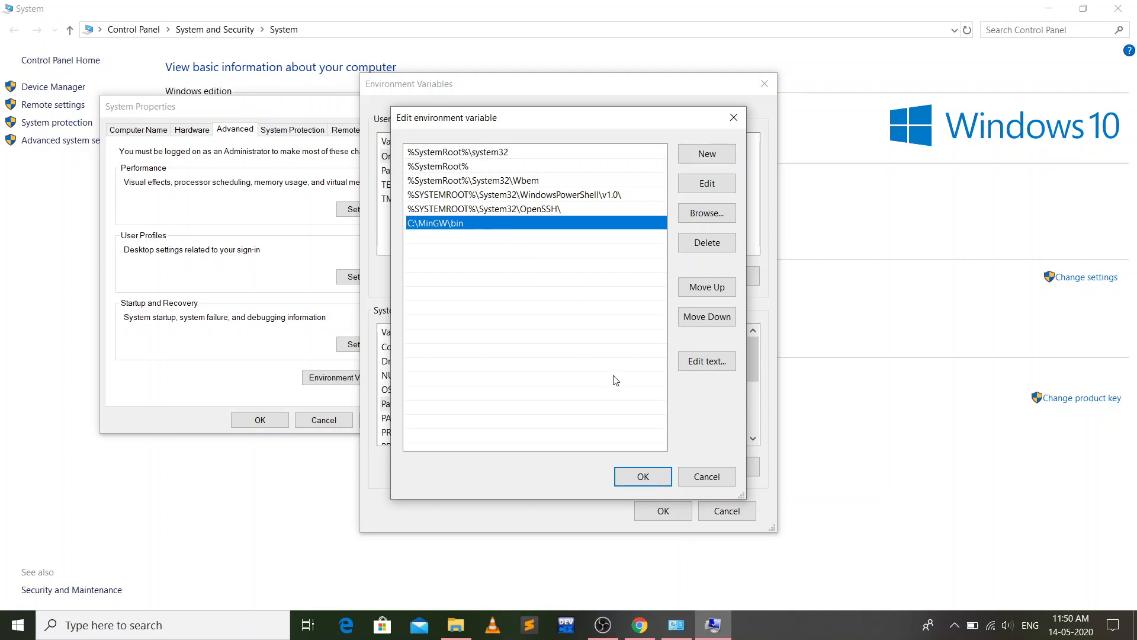
click(631, 483)
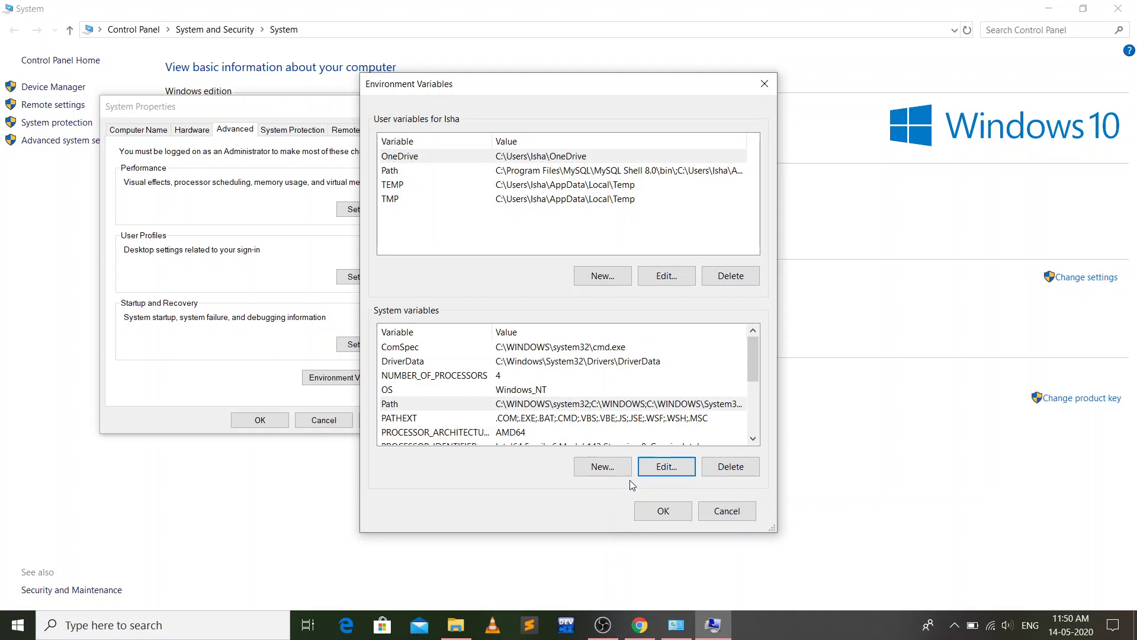
click(661, 511)
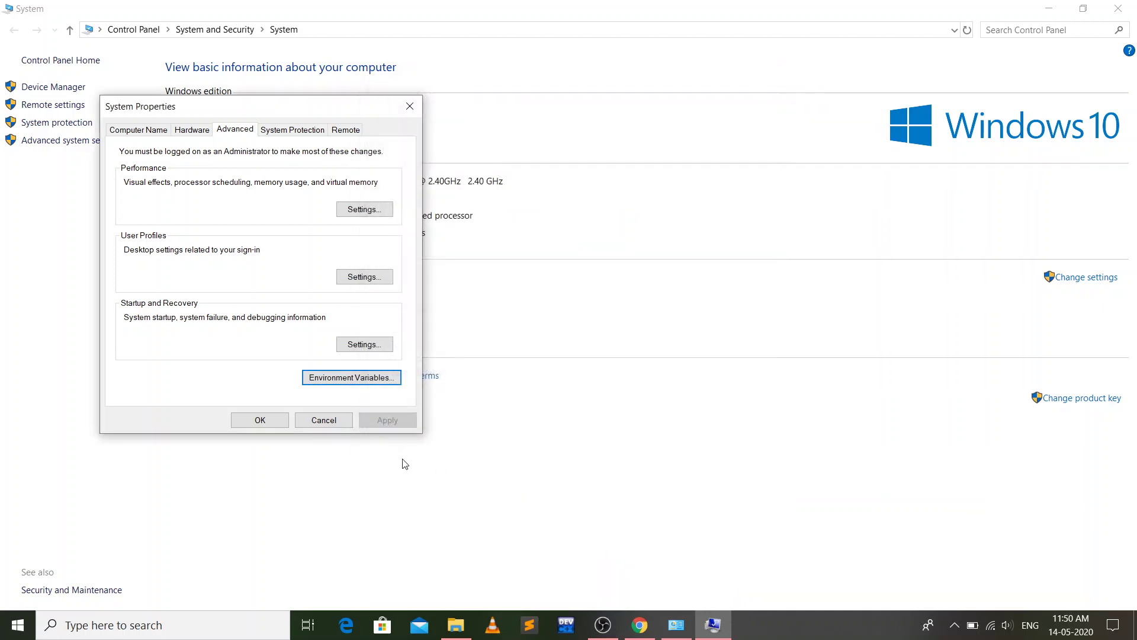
click(265, 420)
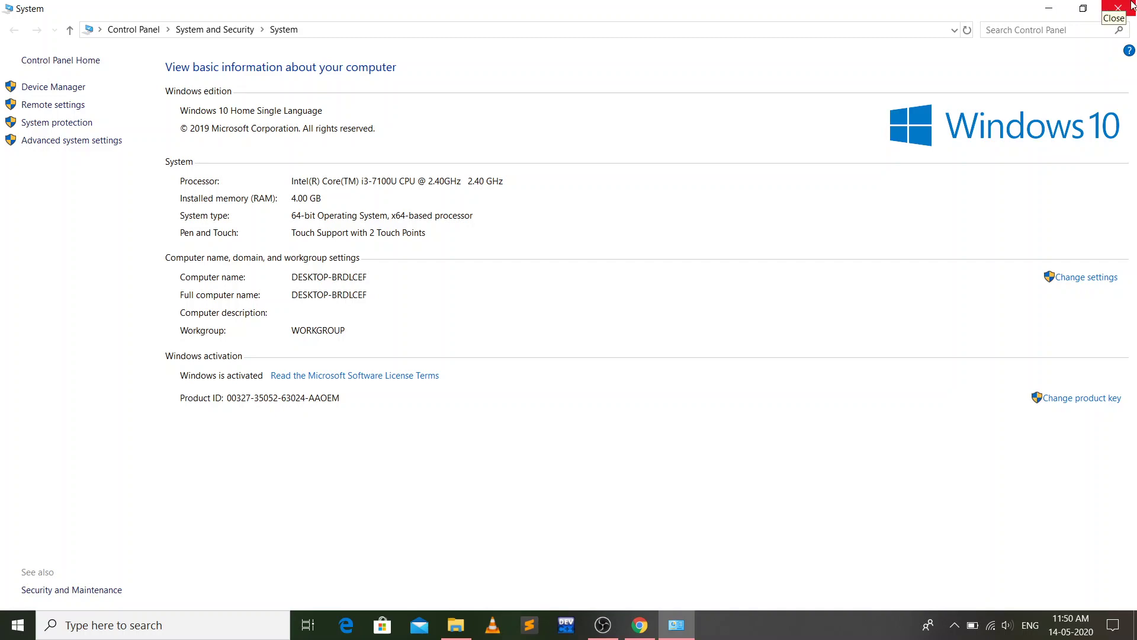
- Close the System window and launch Command Prompt by searching 'cmd'
click(1119, 8)
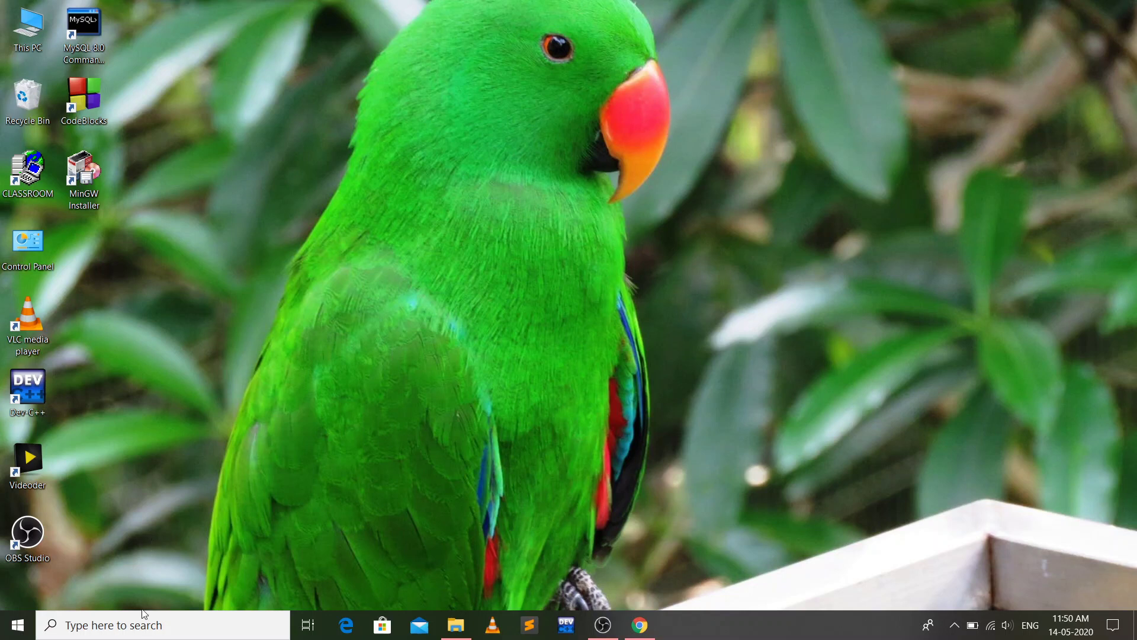
click(143, 627)
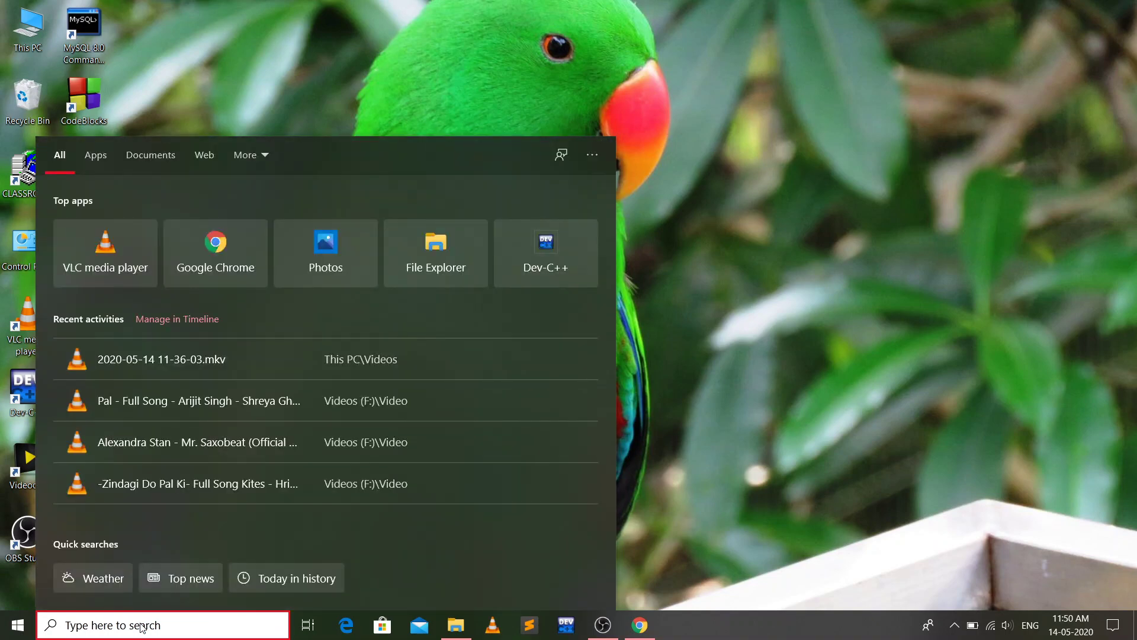
text(cmd)
key(Return)
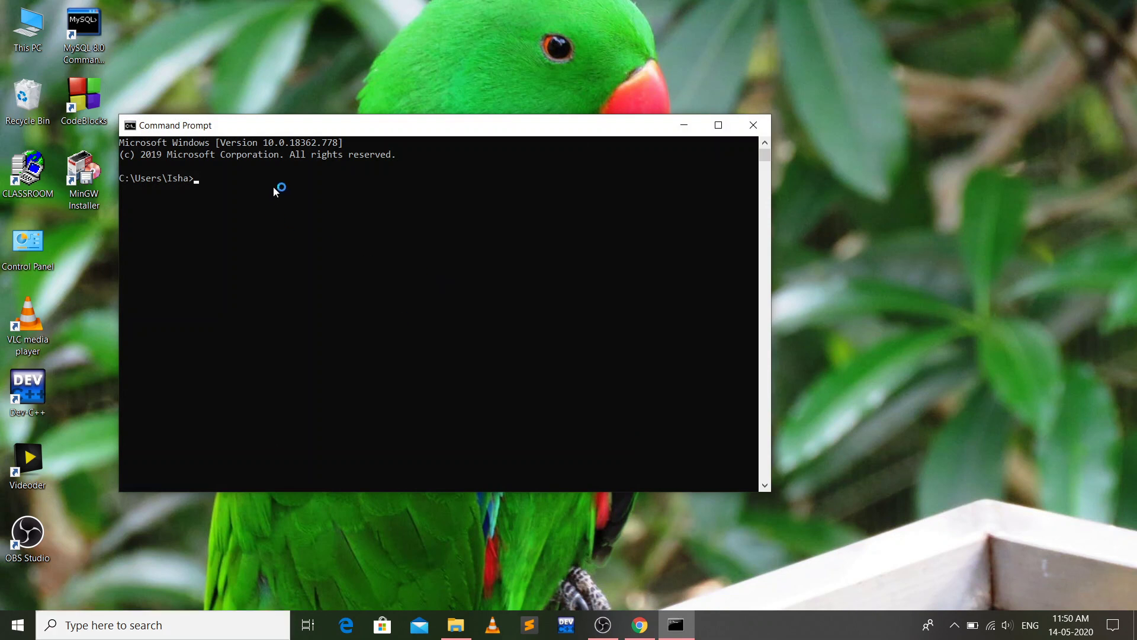
click(286, 171)
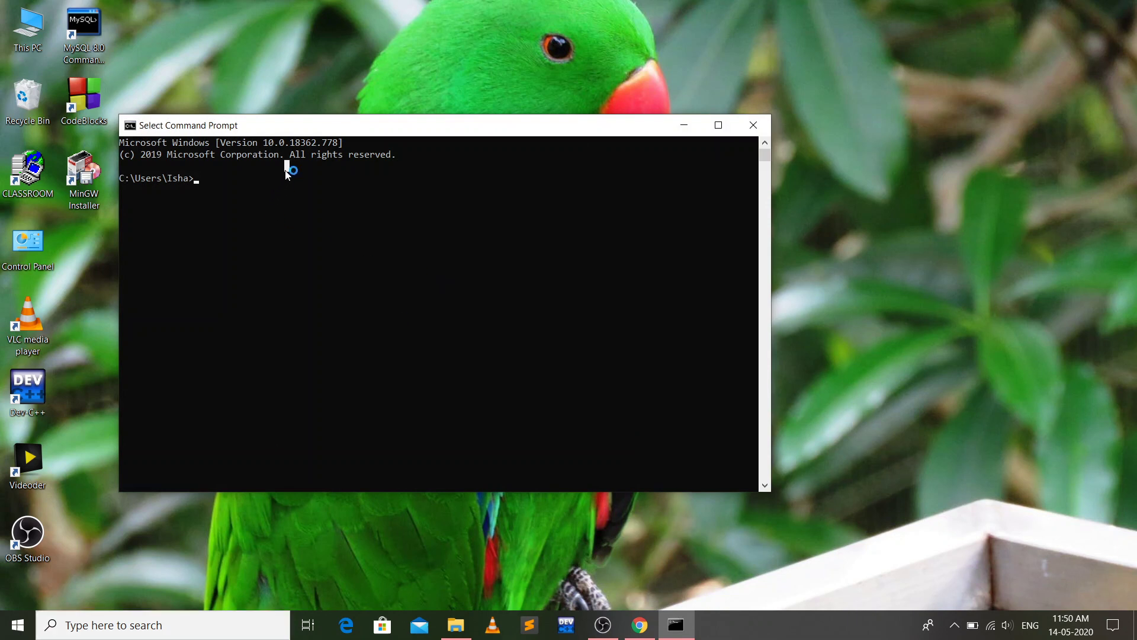
- Run g++ --version and highlight the reported MinGW.org GCC-6.3.0-1 6.3.0 line
click(234, 178)
text(g++)
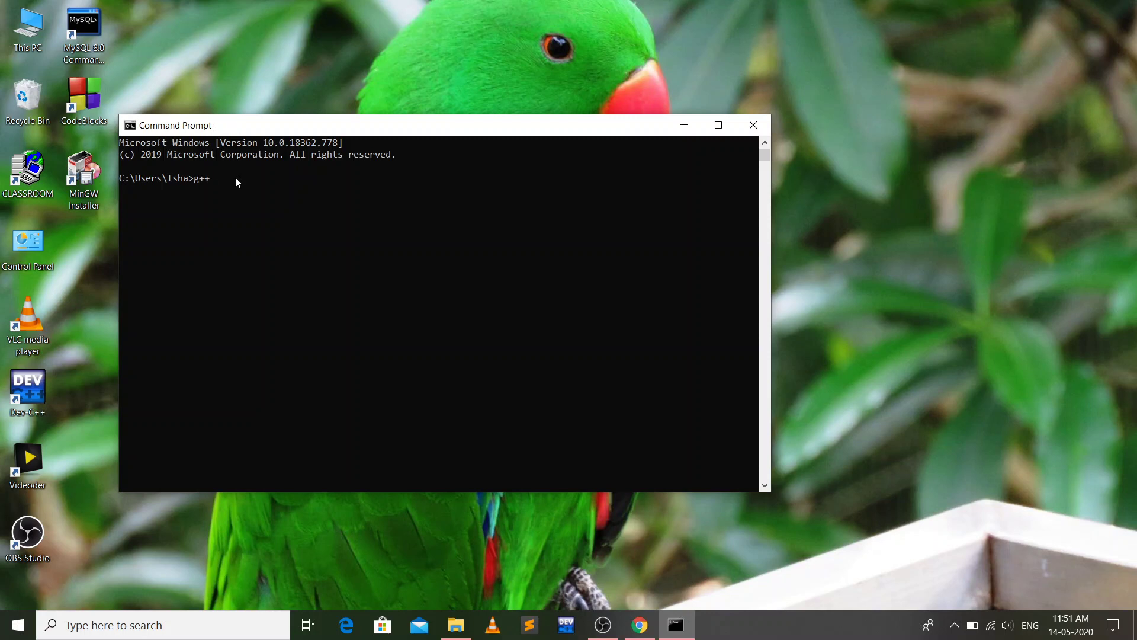
text( --version)
key(Return)
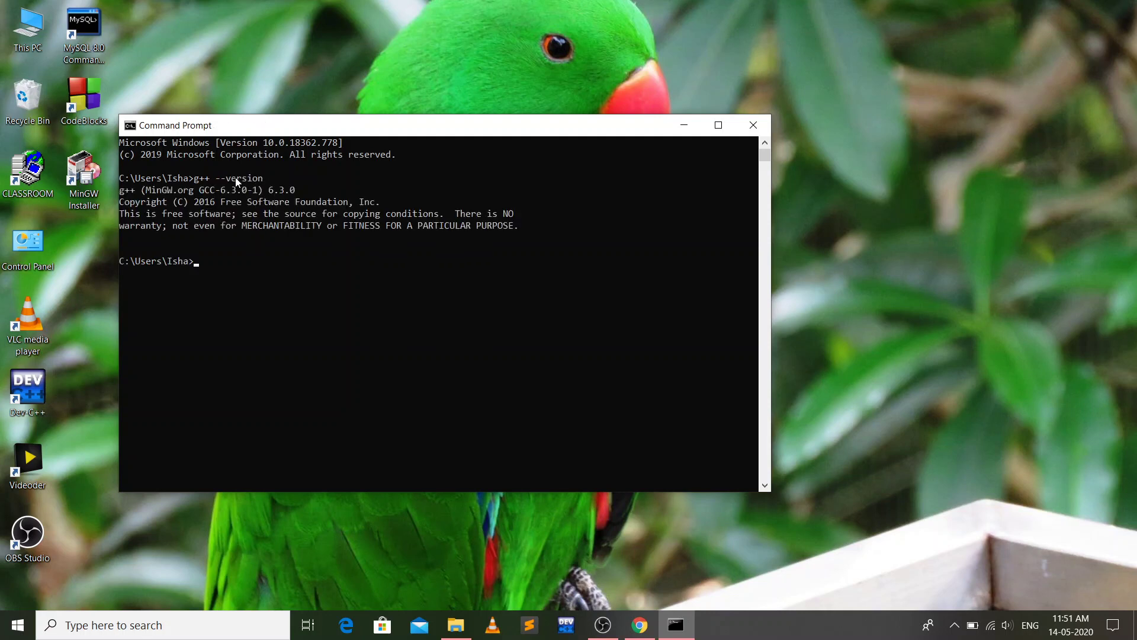
mouse_move(303, 187)
mouse_down()
mouse_move(140, 203)
mouse_move(112, 189)
mouse_move(293, 179)
mouse_move(318, 188)
mouse_up()
click(375, 187)
click(520, 215)
click(612, 249)
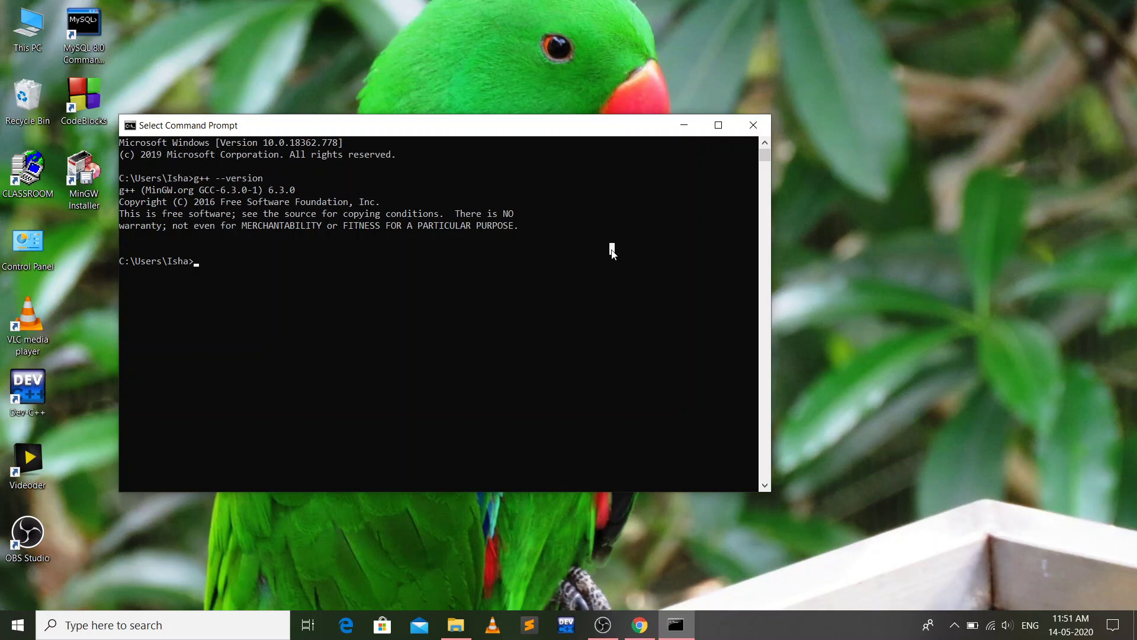